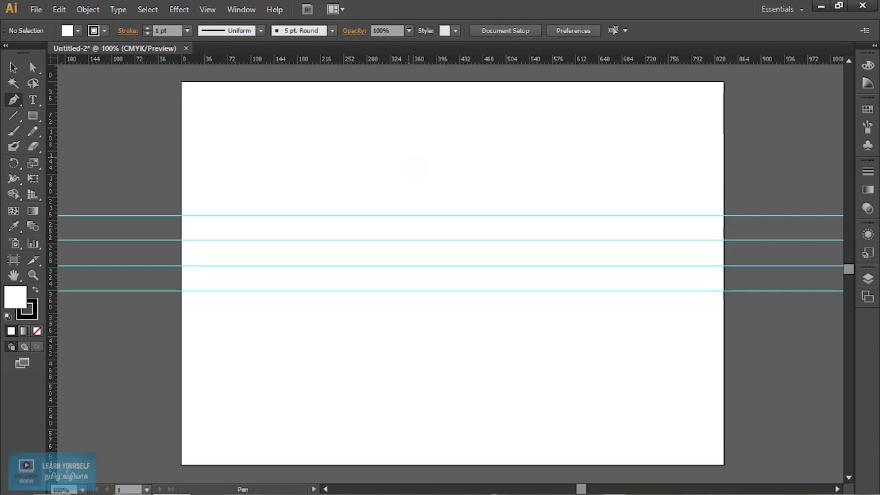
pyautogui.press('v')
pyautogui.moveTo(405, 102); pyautogui.dragTo(585, 181)
pyautogui.press('Delete')
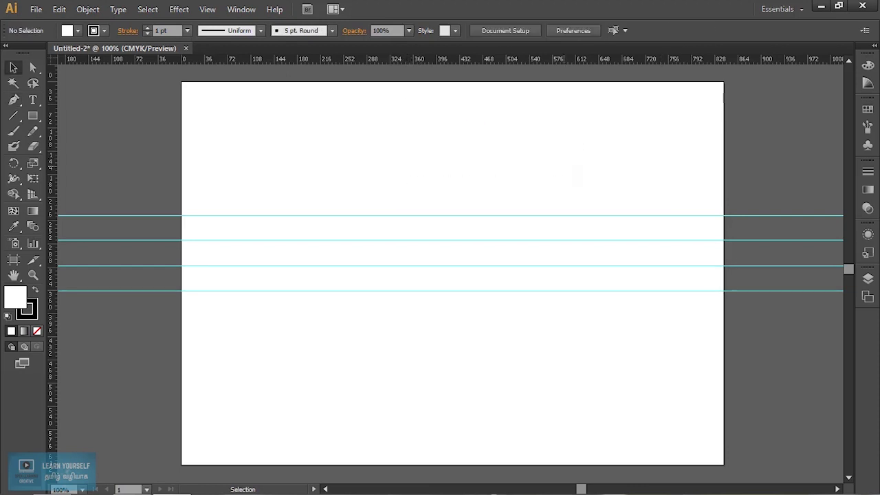
# Draw a straight horizontal line about 182 pt long above the guides with the Pen tool and end the path.
pyautogui.scroll(3, 304, 255)
pyautogui.scroll(-2, 304, 255)
pyautogui.click(17, 102)
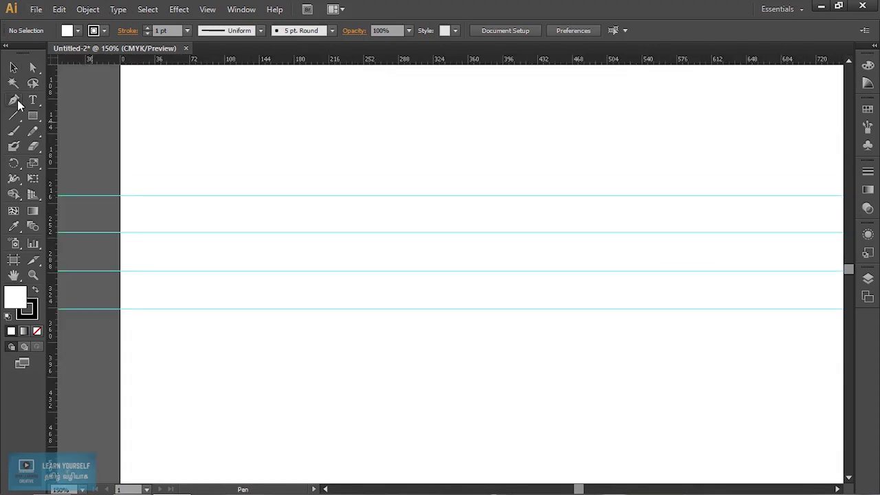
pyautogui.click(241, 121)
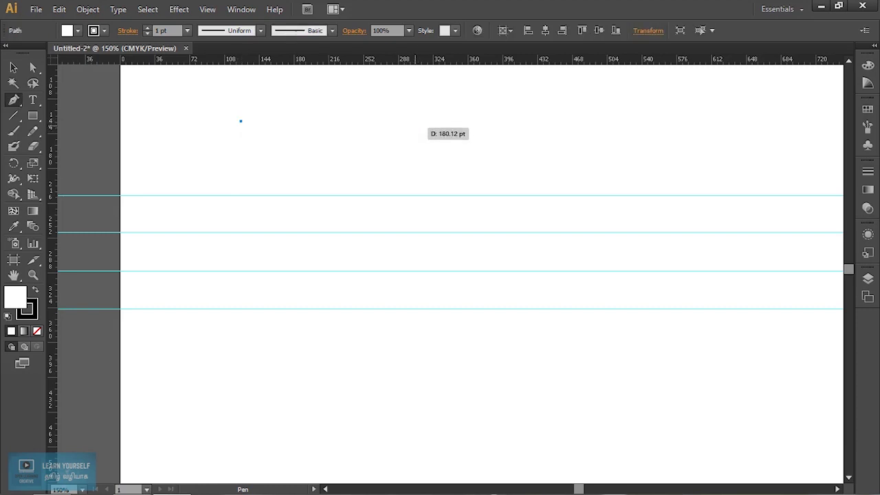
pyautogui.click(417, 121)
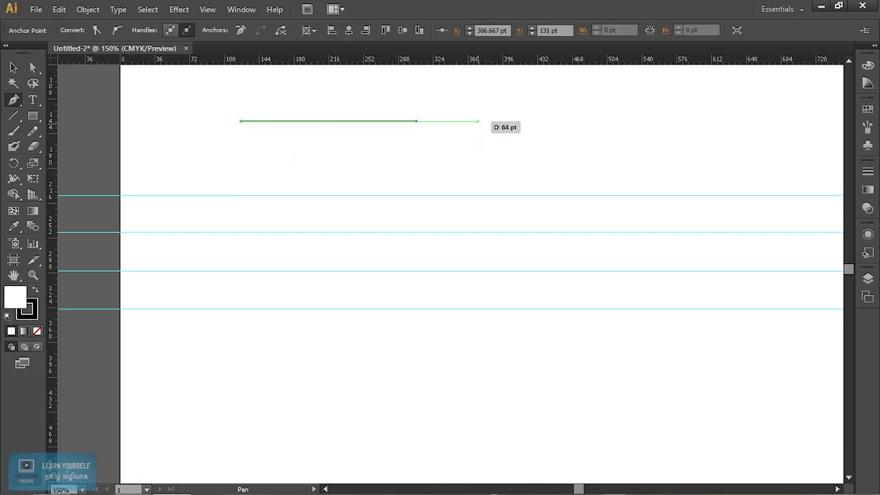
pyautogui.keyDown('ctrl'); pyautogui.click(479, 123); pyautogui.keyUp('ctrl')
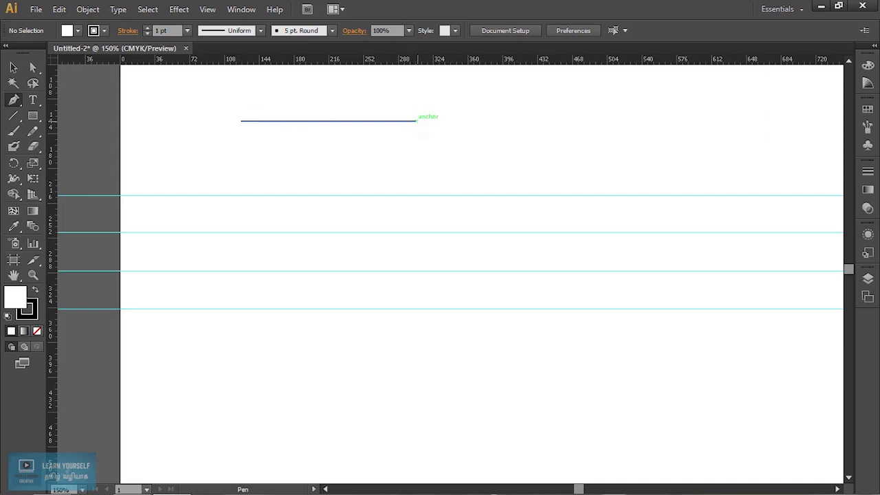
# Resume the line from its right end with a segment sloping down to X 421.5 pt, Y 177.667 pt, and pull out a direction handle there.
pyautogui.press('alt')
pyautogui.click(416, 121)
pyautogui.click(526, 166)
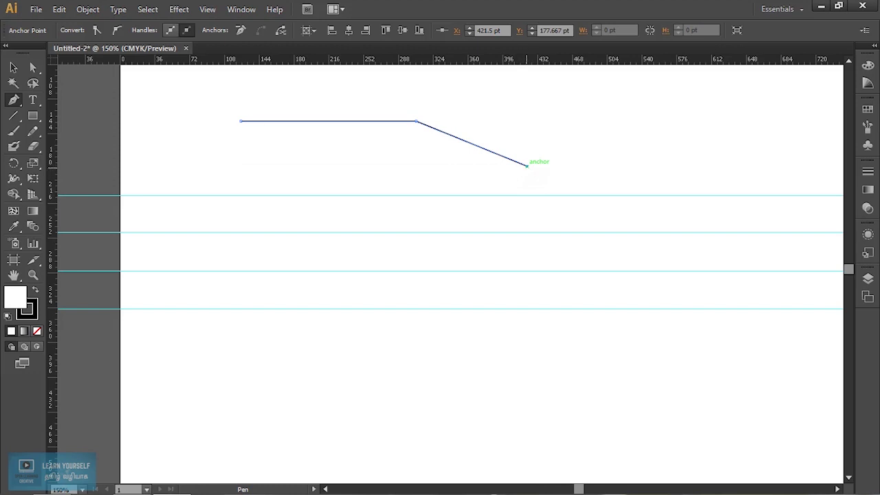
pyautogui.moveTo(527, 166); pyautogui.dragTo(522, 173)
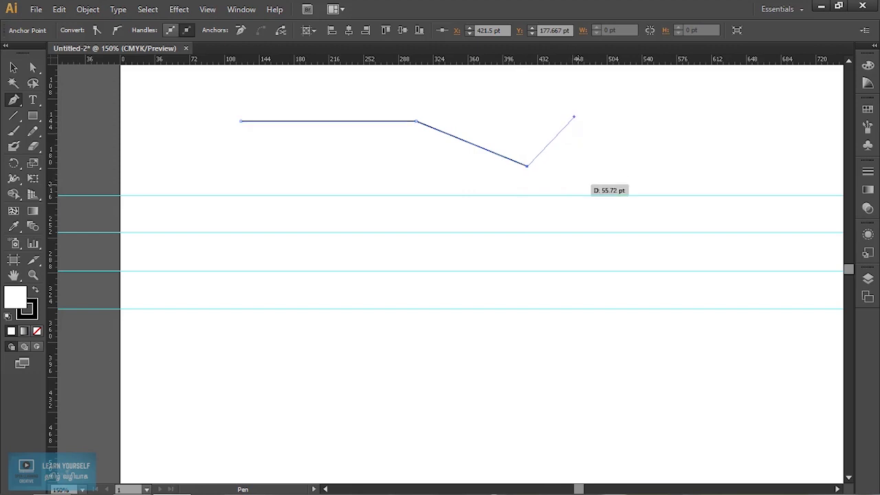
pyautogui.moveTo(527, 169); pyautogui.dragTo(571, 169)
pyautogui.hotkey('ctrl', 'z')
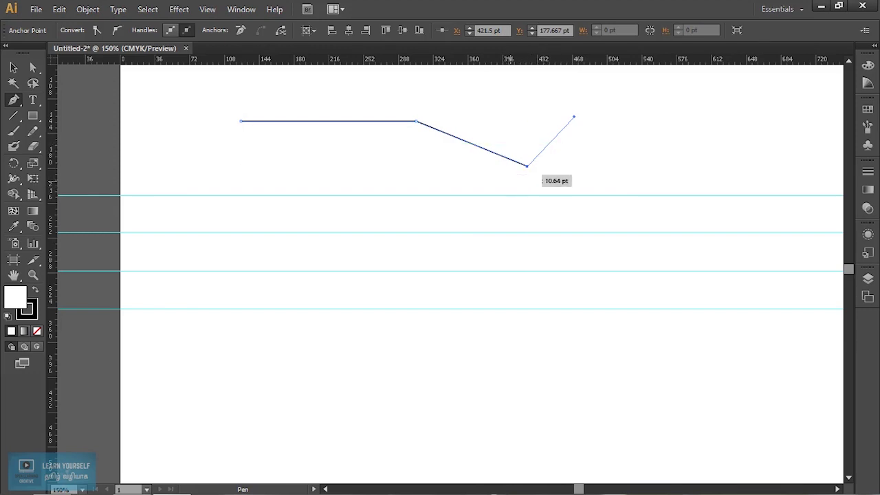
# Continue the path from its lower corner through three smooth curve points, looping back leftward above the straight segments, and end the path.
pyautogui.rightClick(14, 101)
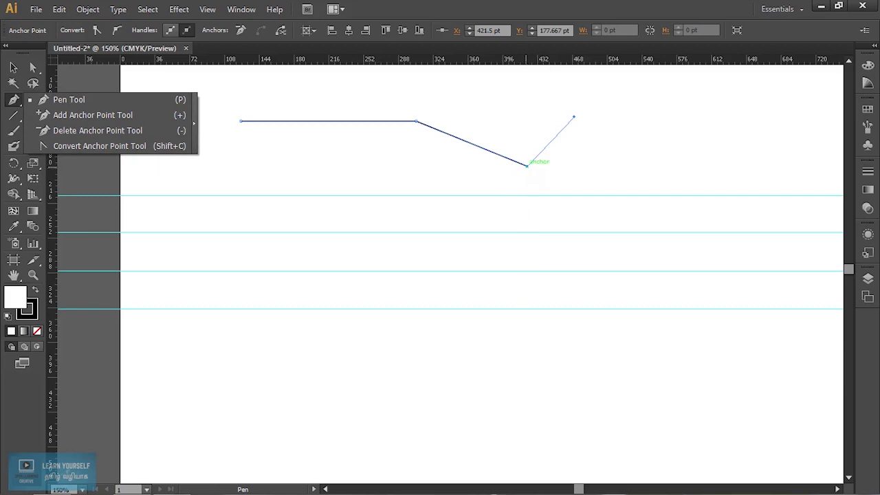
pyautogui.click(527, 167)
pyautogui.moveTo(528, 167); pyautogui.dragTo(648, 138)
pyautogui.moveTo(577, 122)
pyautogui.mouseDown()
pyautogui.moveTo(576, 132)
pyautogui.moveTo(549, 128)
pyautogui.mouseUp()
pyautogui.moveTo(486, 90); pyautogui.dragTo(464, 113)
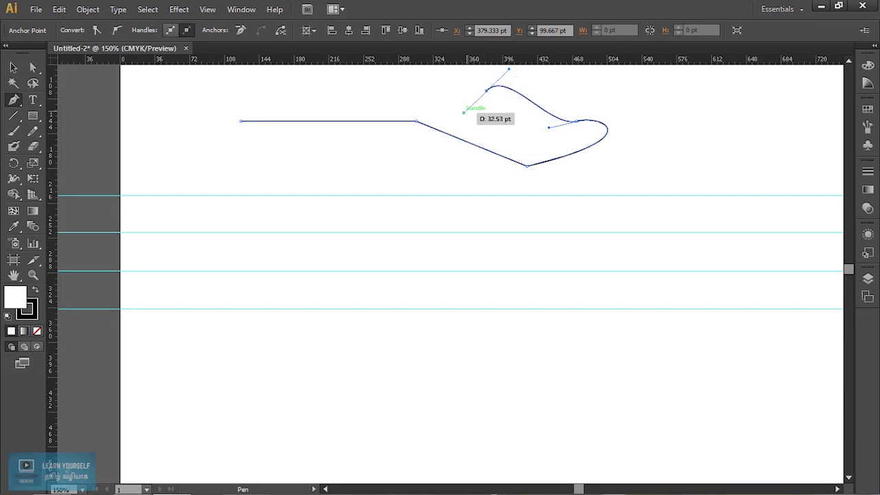
pyautogui.moveTo(407, 85); pyautogui.dragTo(402, 98)
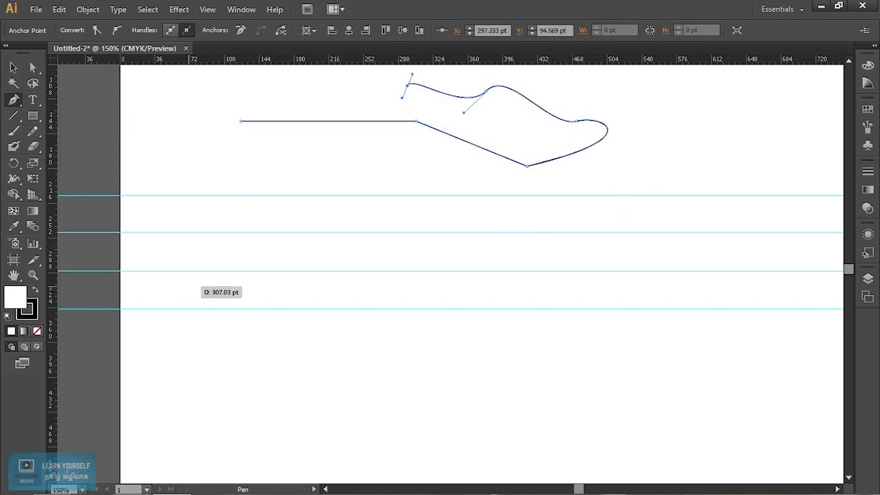
pyautogui.keyDown('ctrl'); pyautogui.click(277, 177); pyautogui.keyUp('ctrl')
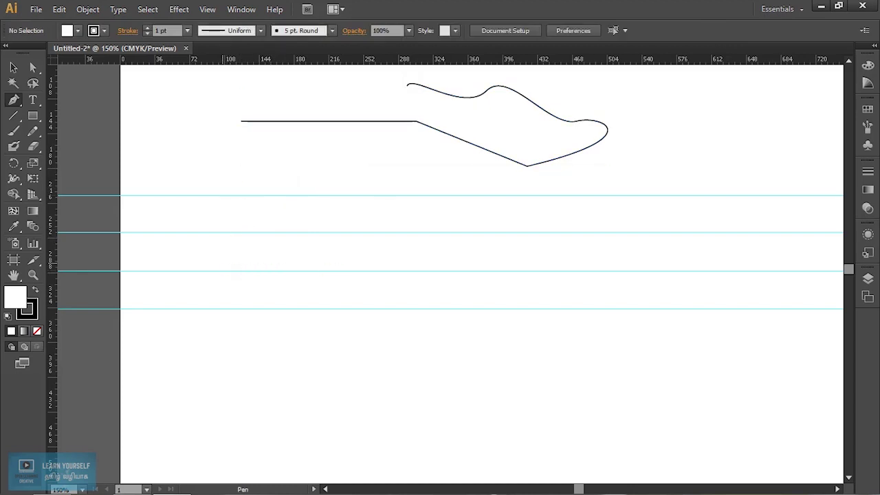
pyautogui.click(220, 232)
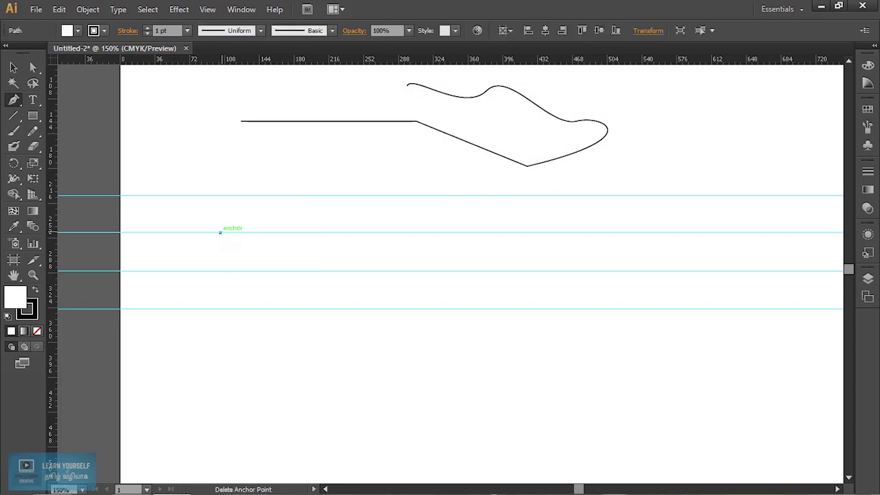
pyautogui.moveTo(301, 233); pyautogui.dragTo(344, 315)
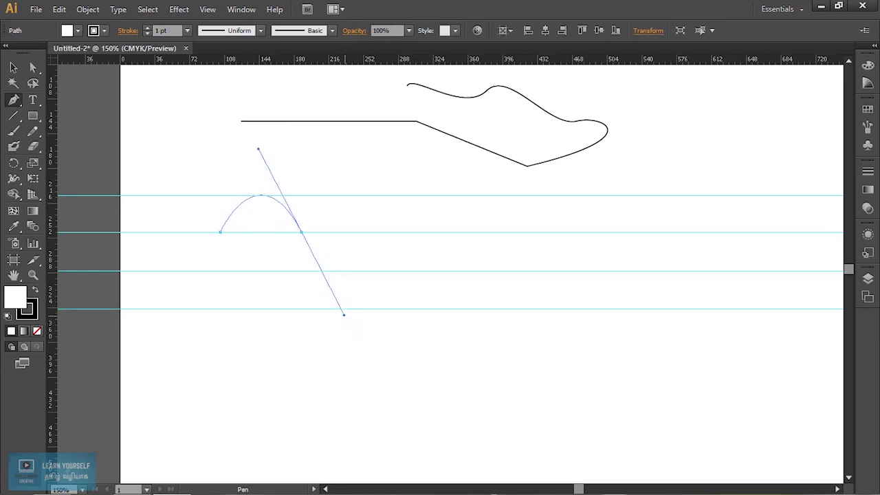
pyautogui.moveTo(343, 315); pyautogui.dragTo(344, 315)
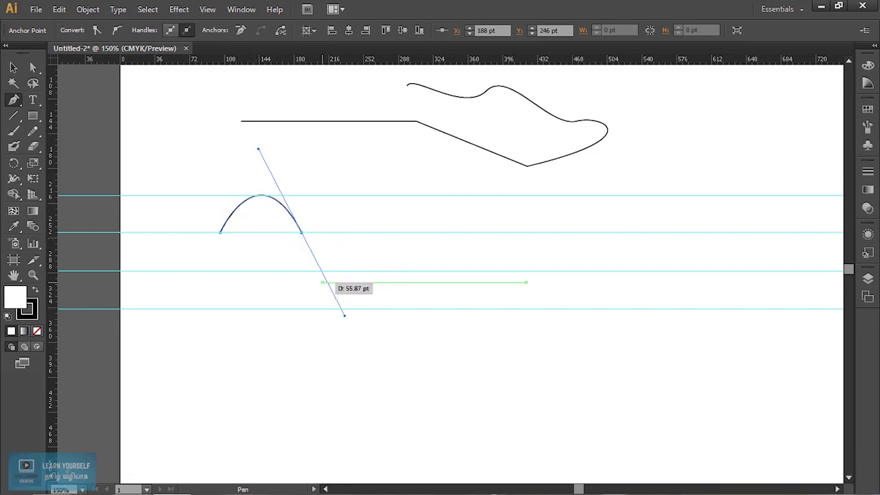
pyautogui.hotkey('ctrl', 'z')
pyautogui.click(274, 233)
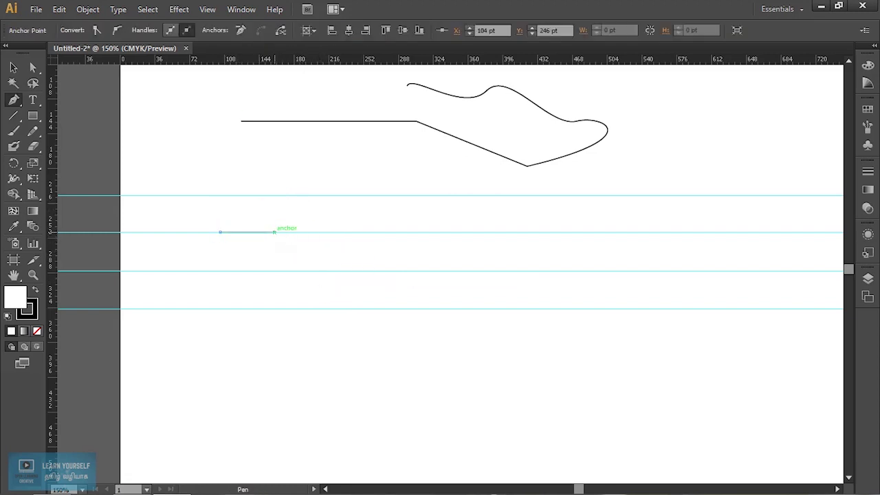
pyautogui.hotkey('ctrl', 'z')
pyautogui.hotkey('ctrl', 'z')
pyautogui.hotkey('ctrl', 'z')
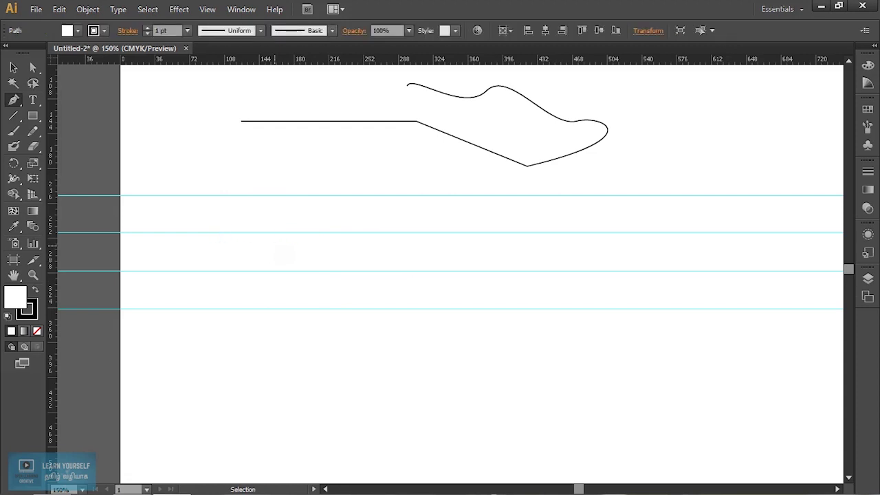
# Draw an arch about 41 pt wide on the second guide and give its left end vertical handles with the Convert Anchor Point tool.
pyautogui.click(228, 231)
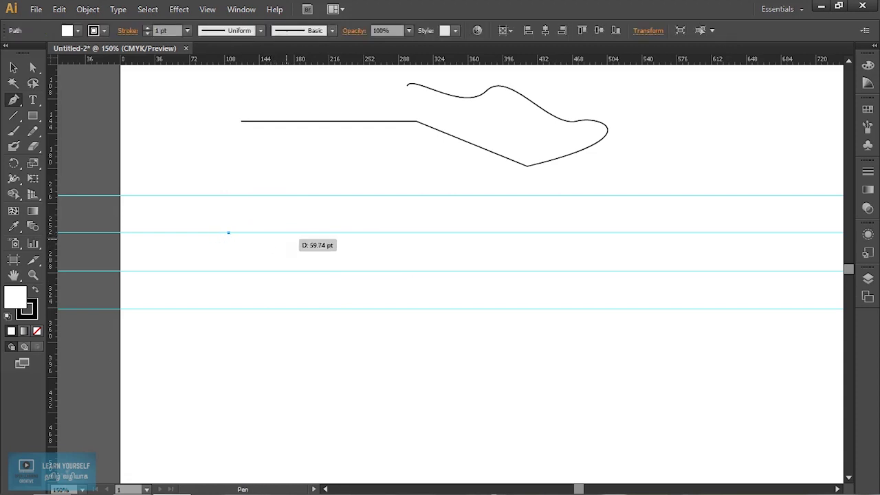
pyautogui.moveTo(268, 246)
pyautogui.mouseDown()
pyautogui.moveTo(271, 294)
pyautogui.moveTo(268, 282)
pyautogui.moveTo(289, 279)
pyautogui.moveTo(269, 291)
pyautogui.moveTo(321, 289)
pyautogui.moveTo(264, 319)
pyautogui.moveTo(268, 327)
pyautogui.moveTo(268, 317)
pyautogui.mouseUp()
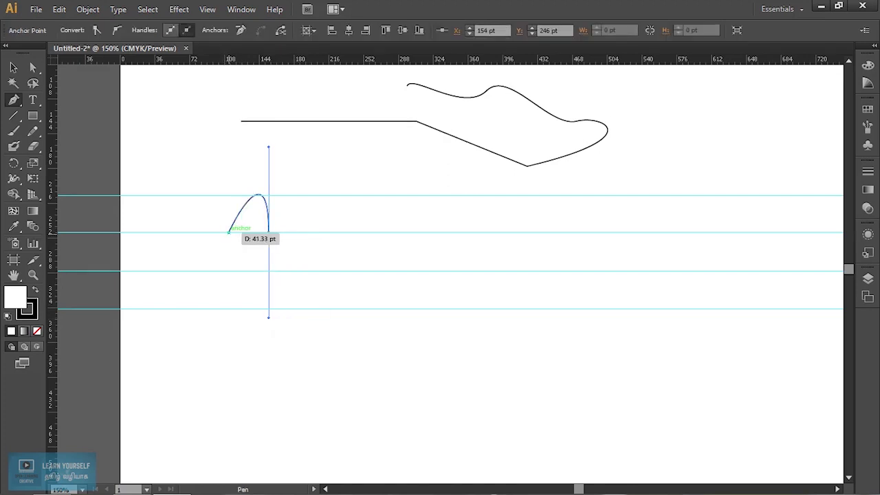
pyautogui.click(13, 99)
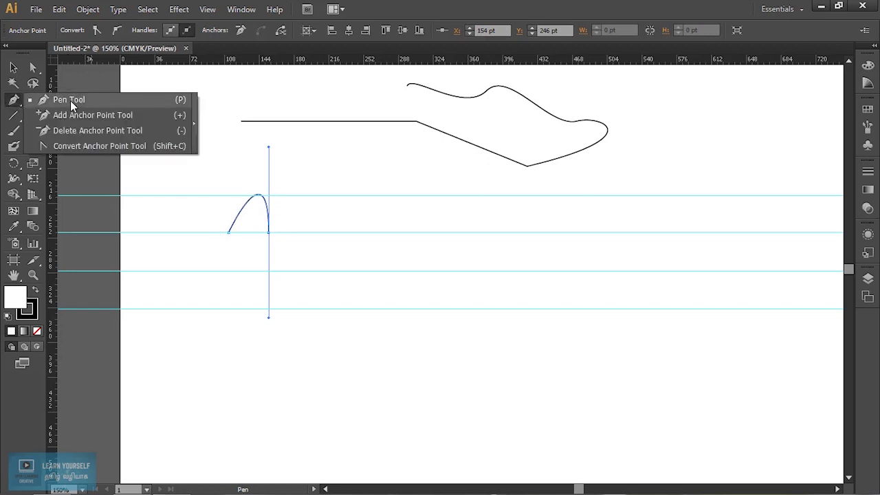
pyautogui.click(79, 146)
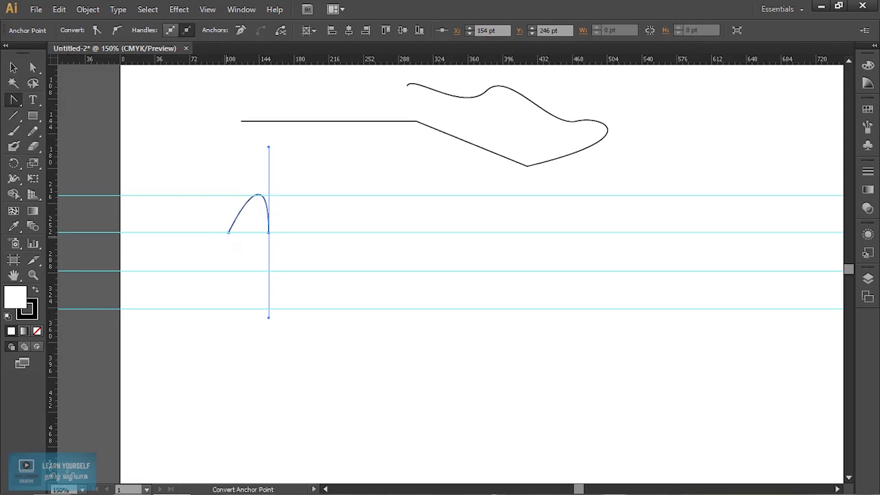
pyautogui.click(228, 232)
pyautogui.moveTo(228, 232); pyautogui.dragTo(228, 297)
pyautogui.moveTo(228, 173); pyautogui.dragTo(229, 178)
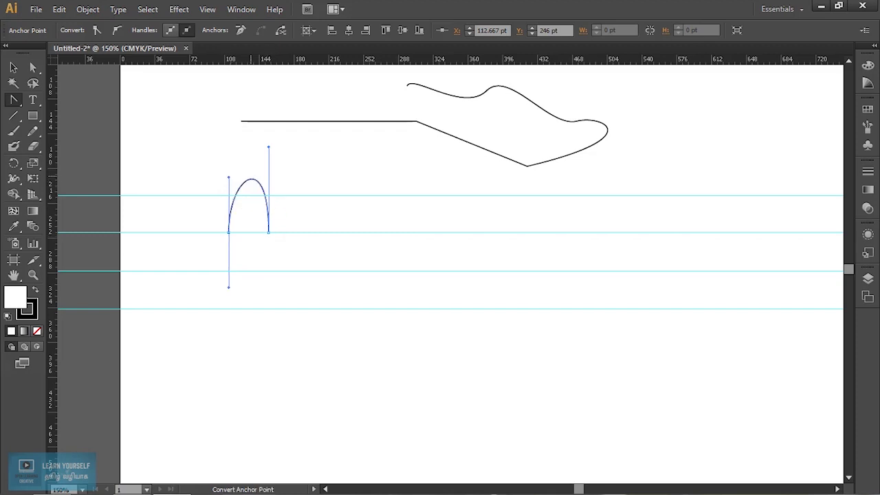
# Reshape the arch's right end with near-vertical handles so its peak meets the uppermost guide.
pyautogui.click(268, 232)
pyautogui.moveTo(268, 232); pyautogui.dragTo(268, 277)
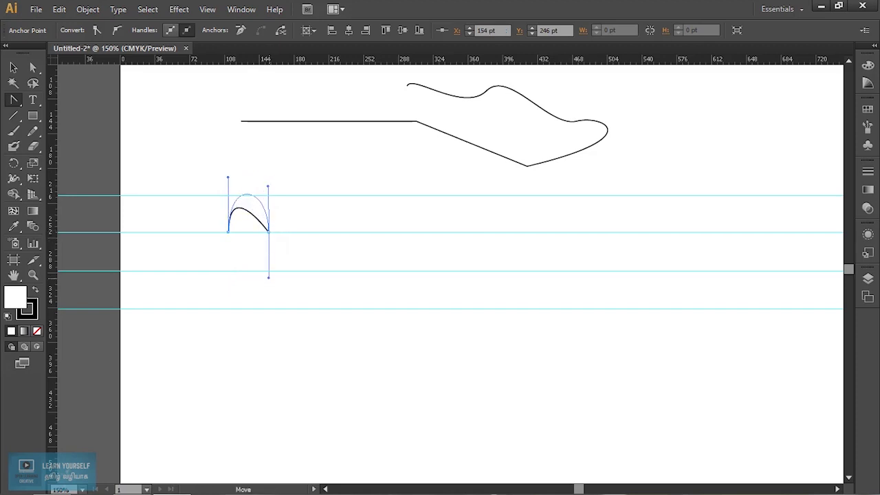
pyautogui.moveTo(269, 276); pyautogui.dragTo(269, 276)
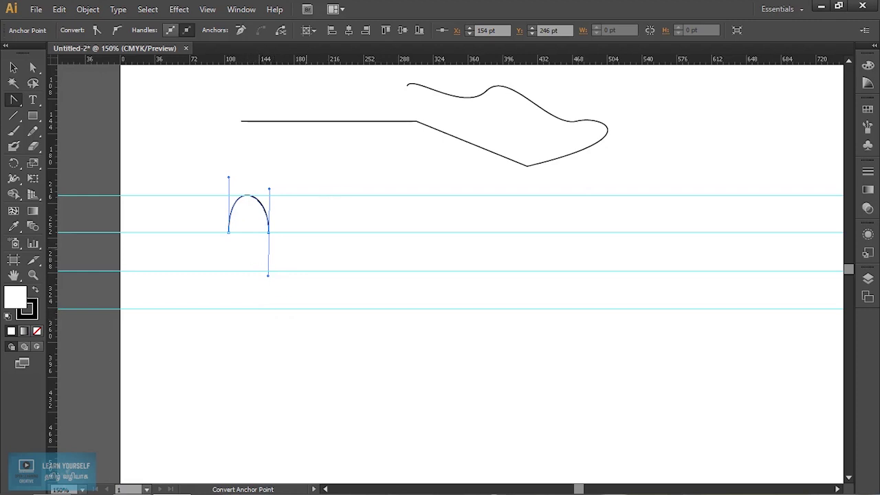
# Continue from the arch's right end with a Pen tool trough about 46 pt wide, dipping toward the third guide.
pyautogui.moveTo(13, 99); pyautogui.dragTo(59, 99)
pyautogui.click(268, 233)
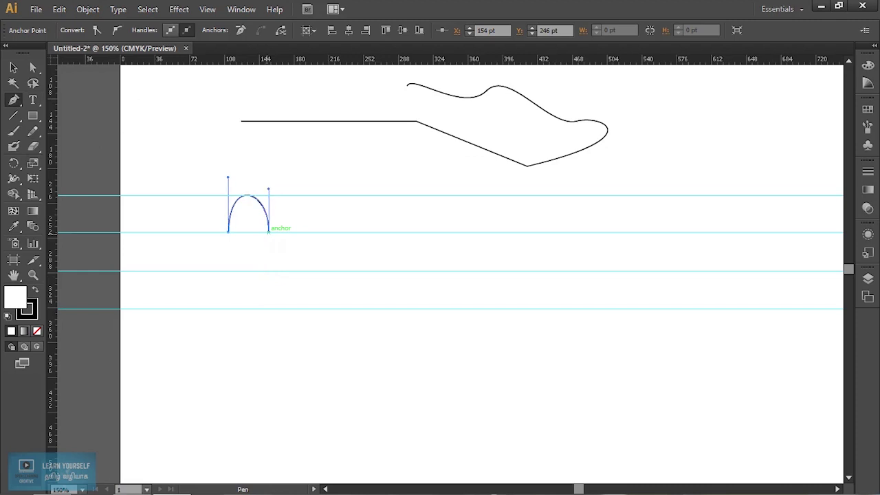
pyautogui.moveTo(313, 233); pyautogui.dragTo(313, 150)
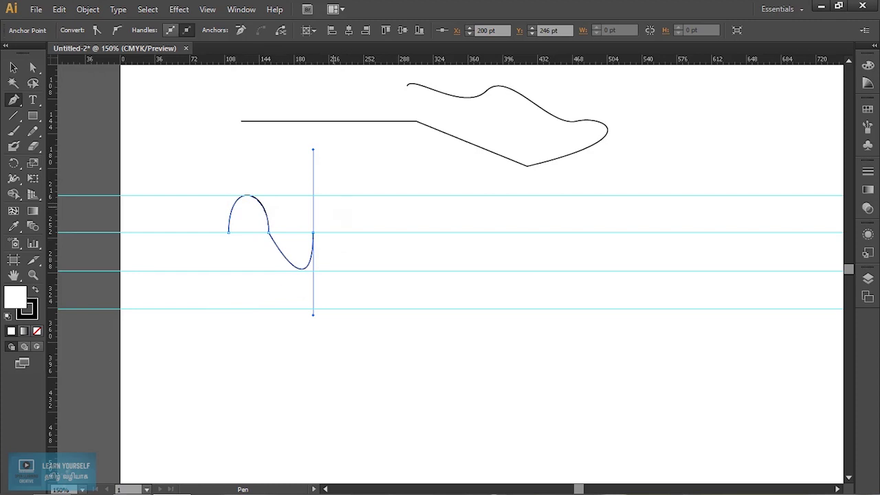
# Draw a separate smooth wave along the second guide, one arch and one trough each about 40 pt wide, and end the path.
pyautogui.click(398, 232)
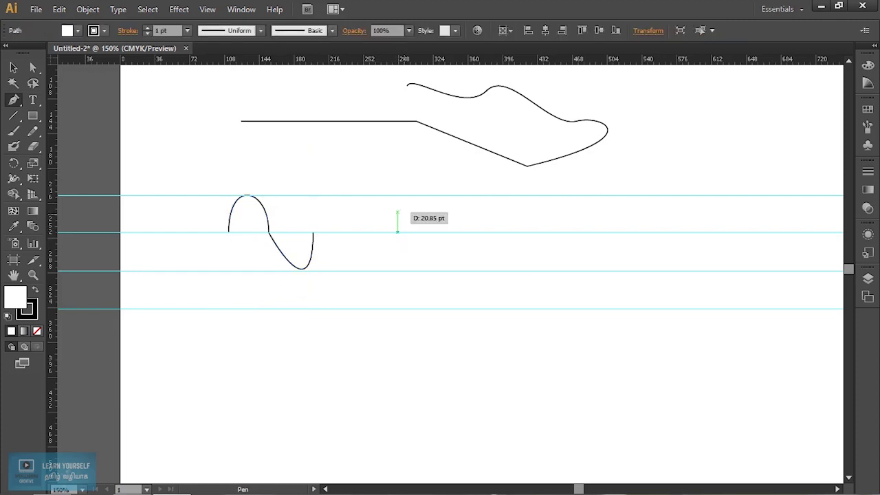
pyautogui.moveTo(438, 232); pyautogui.dragTo(458, 316)
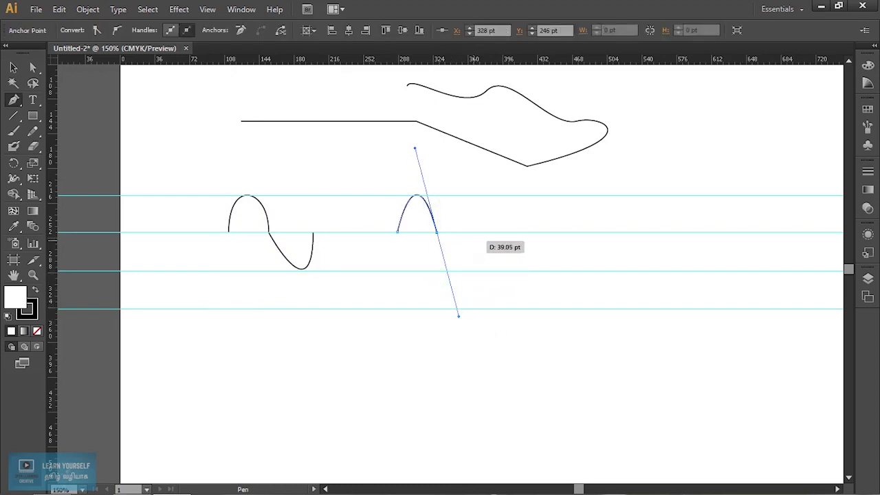
pyautogui.moveTo(473, 232); pyautogui.dragTo(476, 226)
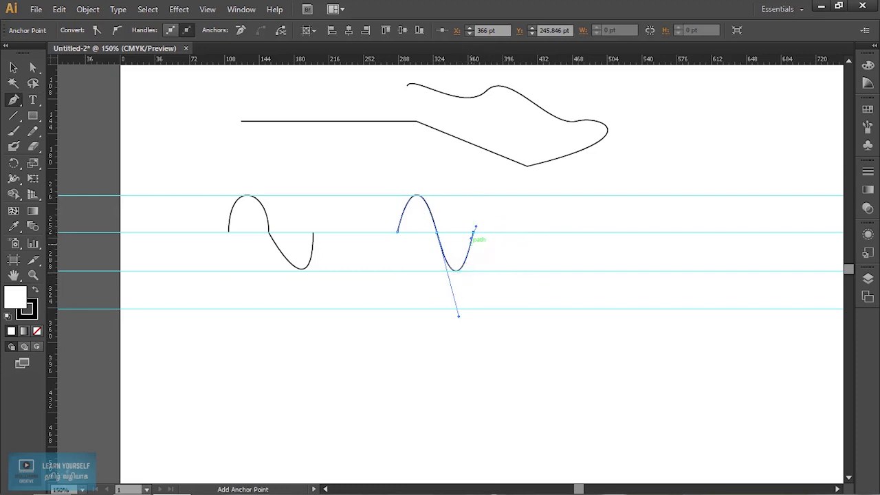
pyautogui.keyDown('ctrl'); pyautogui.click(488, 238); pyautogui.keyUp('ctrl')
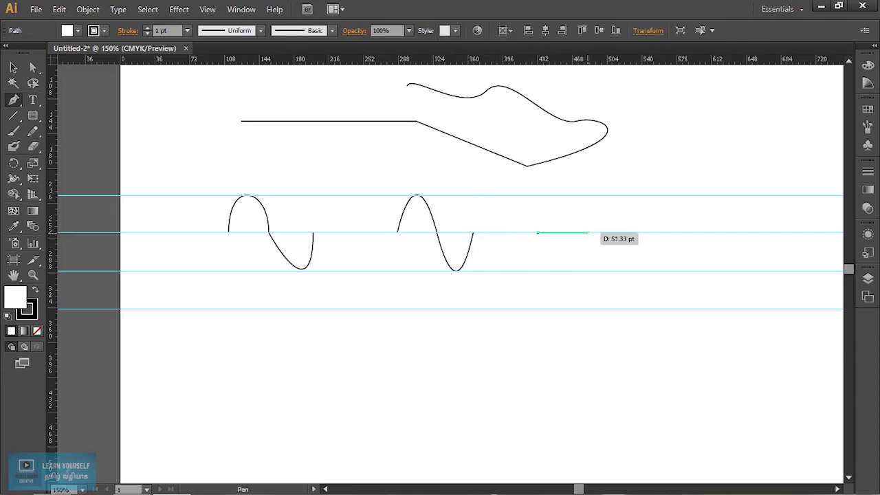
# Draw a third arch about 51 pt wide on the second guide and swing its outgoing handle upward to form a cusp.
pyautogui.moveTo(588, 233); pyautogui.dragTo(608, 315)
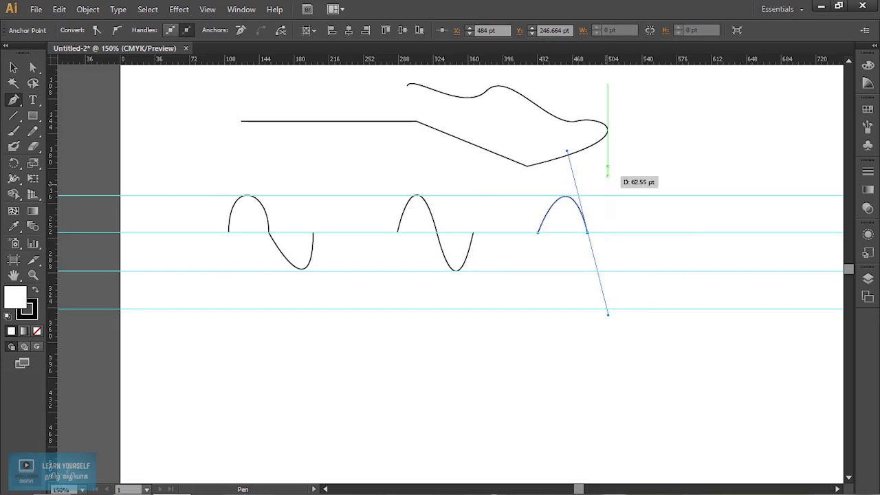
pyautogui.press('alt')
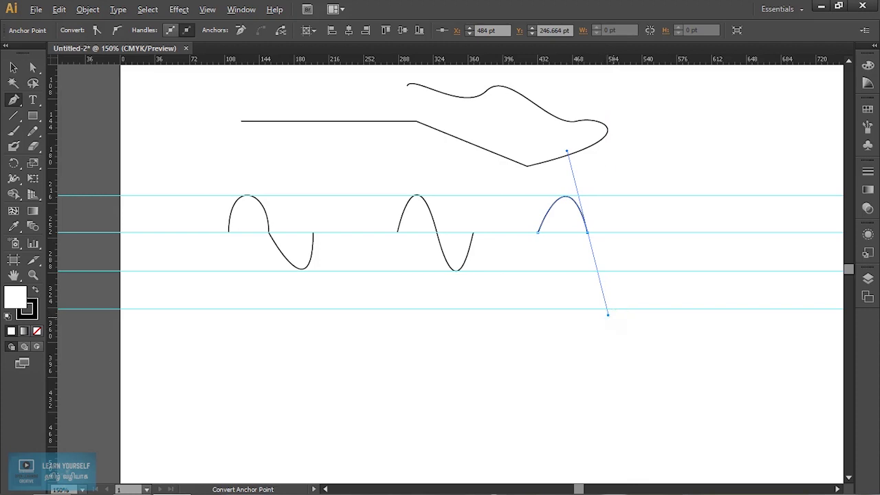
pyautogui.moveTo(608, 314); pyautogui.dragTo(590, 186)
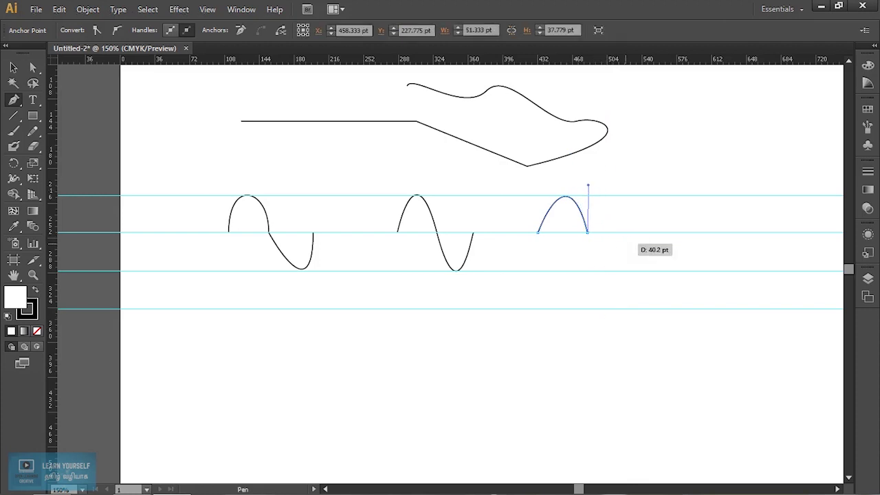
# Extend the cusped path along the second guide with another arch about 45 pt wide, swinging its outgoing handle upward to form a cusp.
pyautogui.click(631, 233)
pyautogui.moveTo(631, 233); pyautogui.dragTo(631, 282)
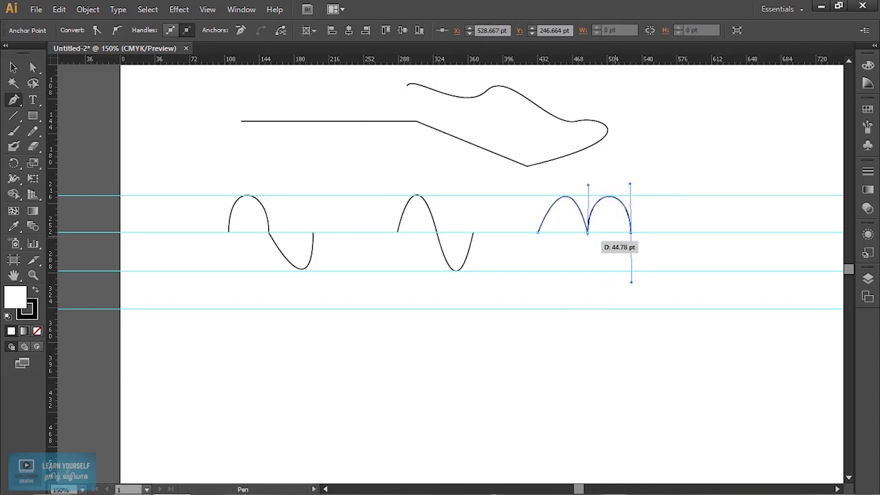
pyautogui.press('alt')
pyautogui.keyDown('alt'); pyautogui.click(631, 285); pyautogui.keyUp('alt')
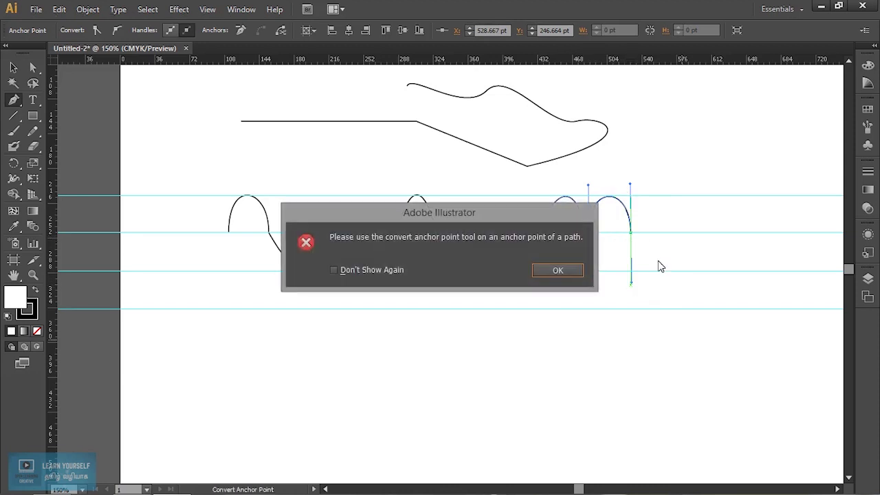
pyautogui.click(568, 273)
pyautogui.moveTo(631, 282); pyautogui.dragTo(630, 181)
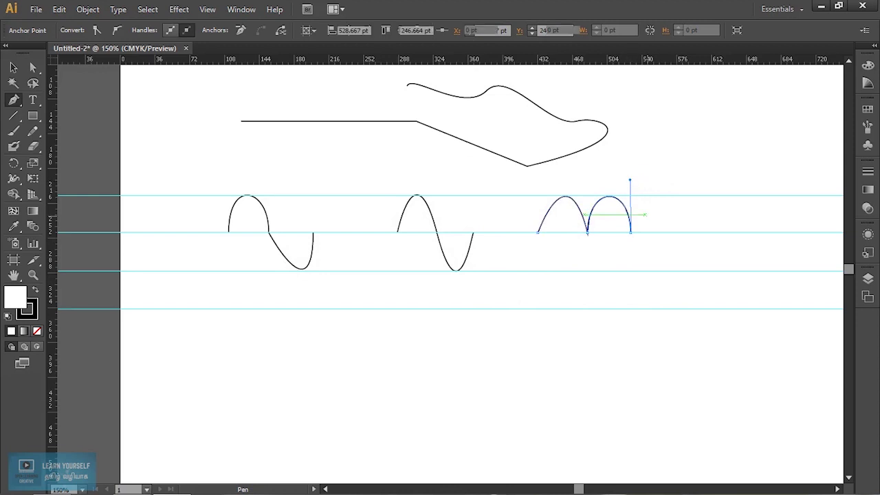
# Continue from the second arch's end anchor with a third arch about 45 pt wide, swing its outgoing handle upward, and end the path.
pyautogui.moveTo(675, 251); pyautogui.dragTo(673, 279)
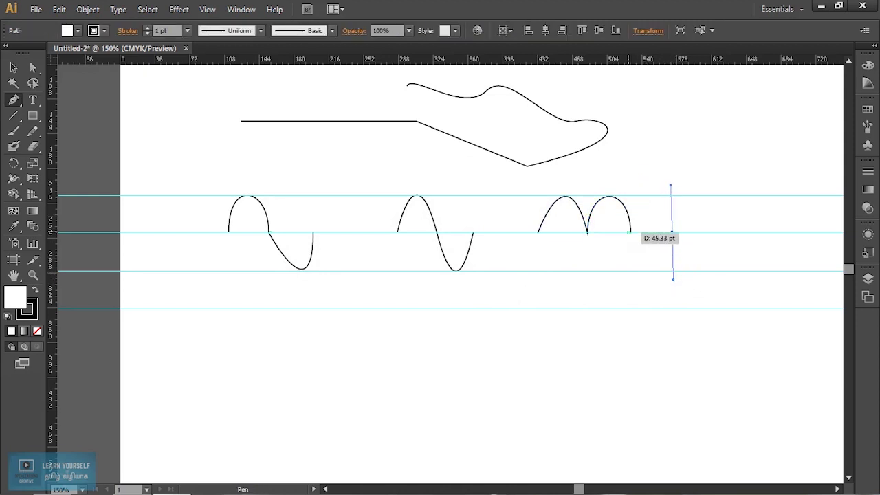
pyautogui.hotkey('ctrl', 'z')
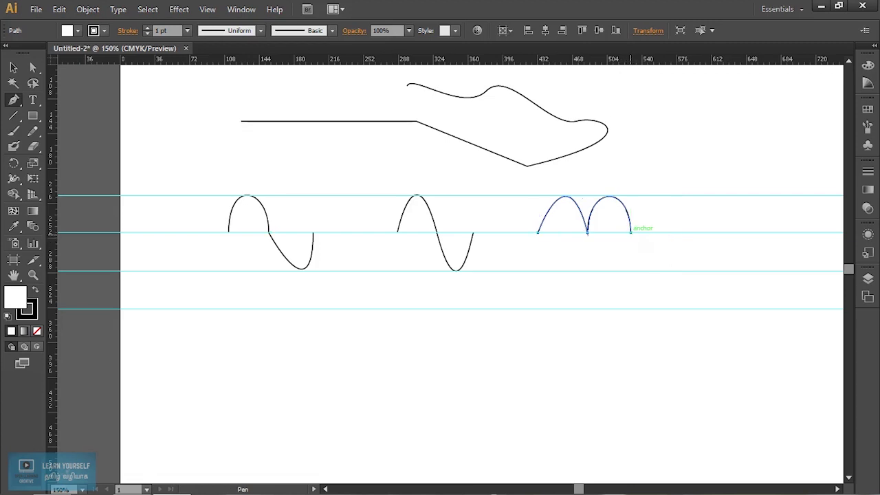
pyautogui.click(631, 233)
pyautogui.moveTo(674, 232); pyautogui.dragTo(694, 317)
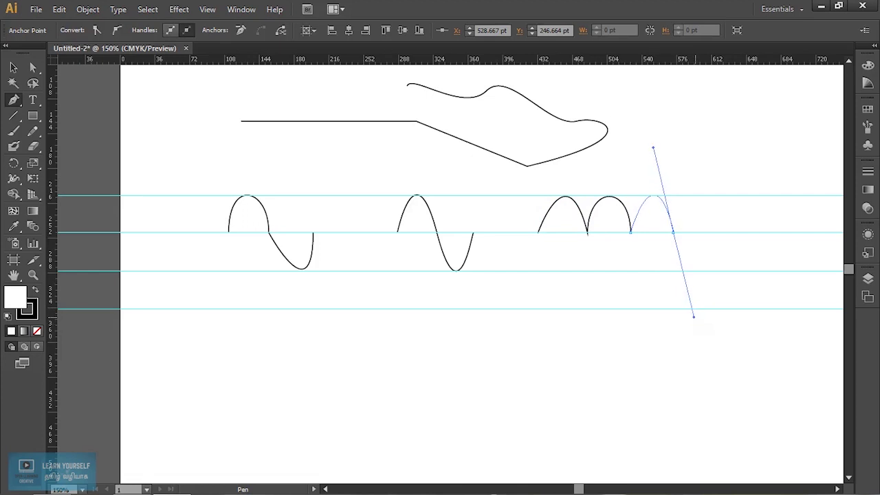
pyautogui.moveTo(694, 317); pyautogui.dragTo(723, 203)
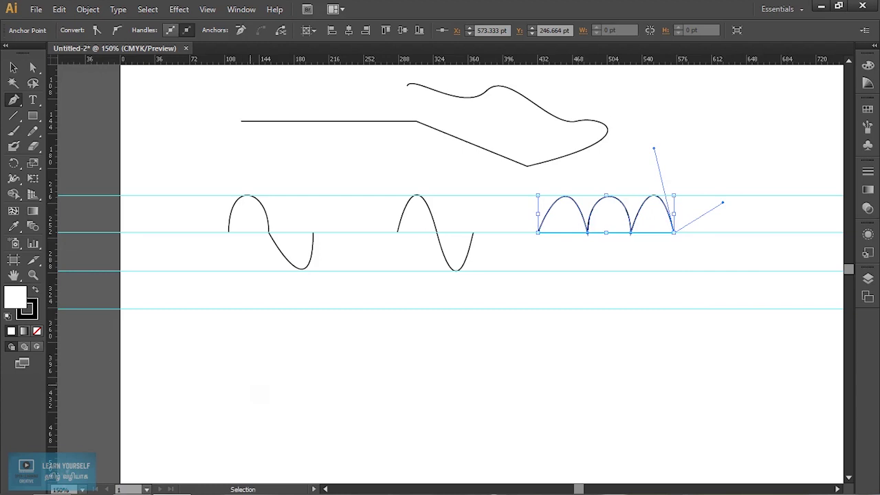
pyautogui.keyDown('ctrl'); pyautogui.click(251, 385); pyautogui.keyUp('ctrl')
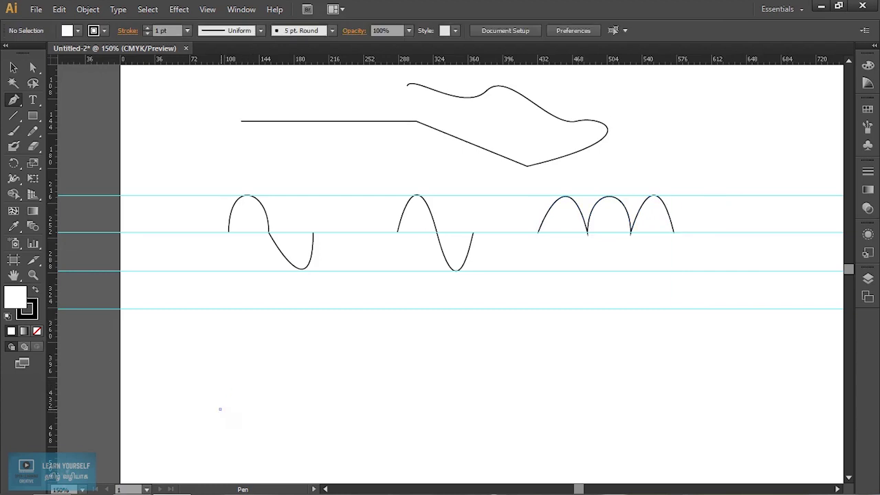
# Draw a freeform path about 171 pt wide below the guides, two curves meeting at a cusp, and undo the extra segment at its end.
pyautogui.moveTo(300, 405)
pyautogui.mouseDown()
pyautogui.moveTo(367, 458)
pyautogui.moveTo(352, 468)
pyautogui.moveTo(380, 417)
pyautogui.moveTo(360, 319)
pyautogui.moveTo(348, 316)
pyautogui.mouseUp()
pyautogui.moveTo(386, 365); pyautogui.dragTo(355, 367)
pyautogui.moveTo(347, 315); pyautogui.dragTo(355, 338)
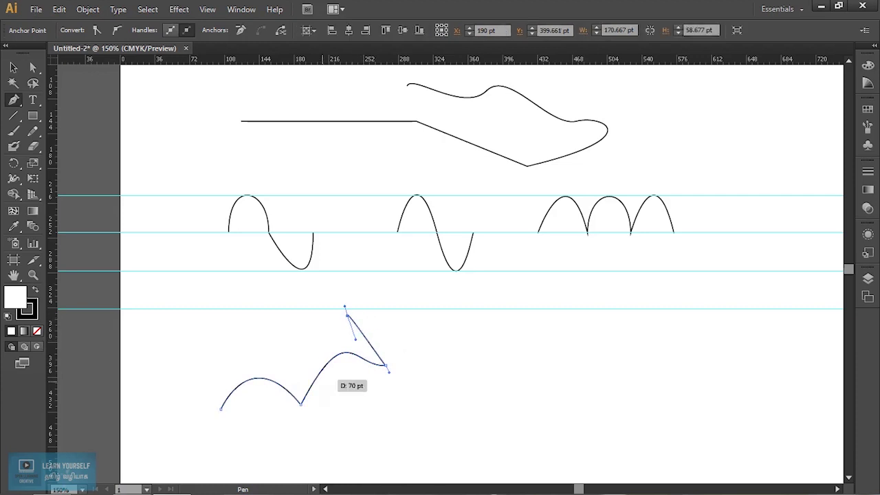
pyautogui.hotkey('ctrl', 'z')
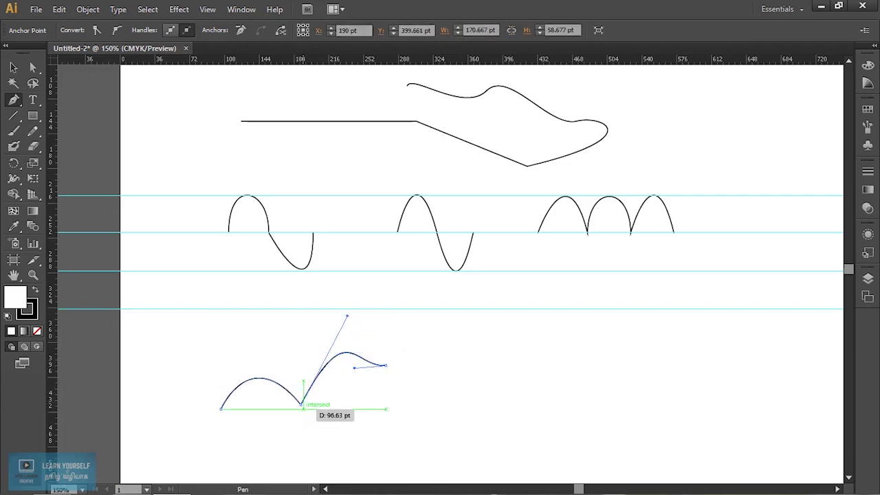
# Flatten the freeform path's second curve by lowering its starting handle, undo the closing segment, and end the path.
pyautogui.moveTo(347, 316); pyautogui.dragTo(352, 362)
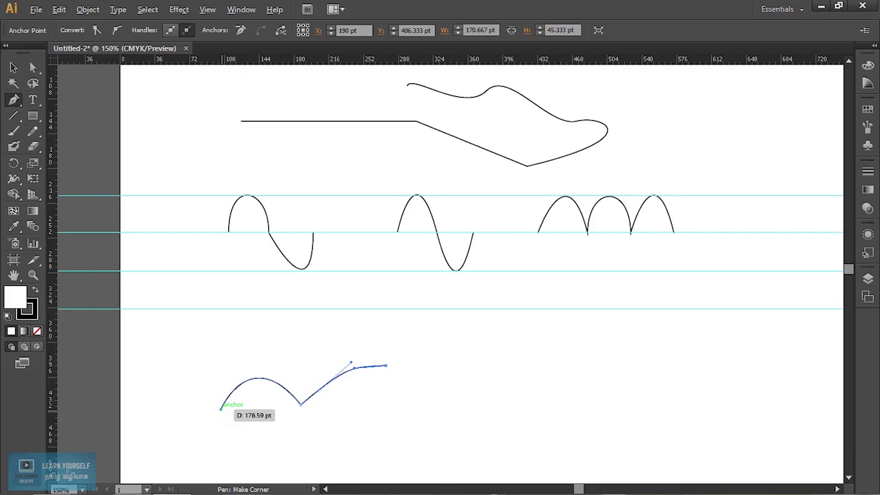
pyautogui.click(221, 408)
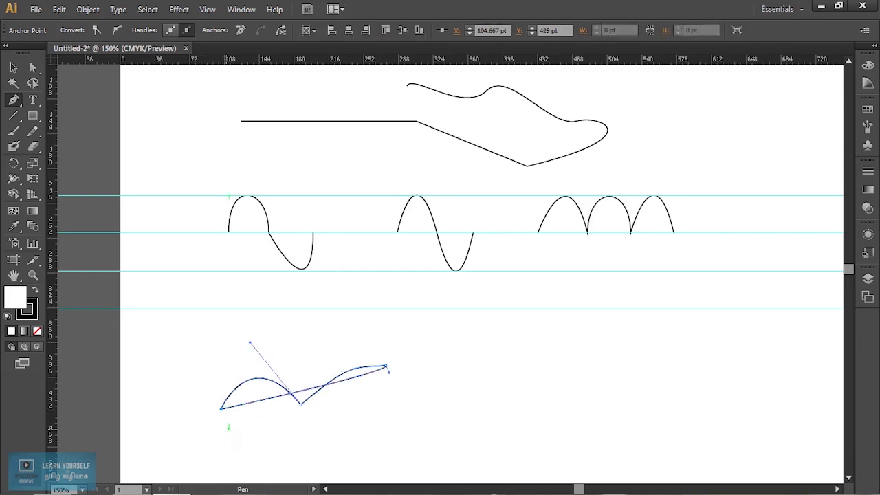
pyautogui.hotkey('ctrl', 'z')
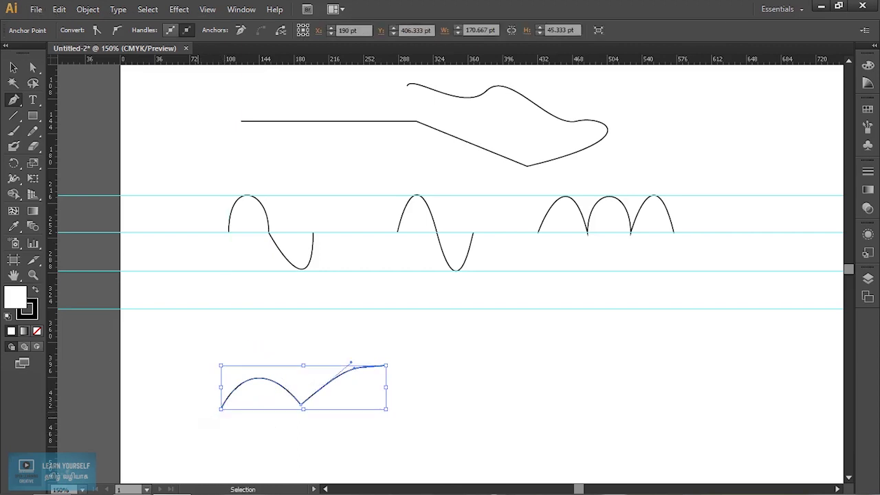
pyautogui.keyDown('ctrl'); pyautogui.click(198, 418); pyautogui.keyUp('ctrl')
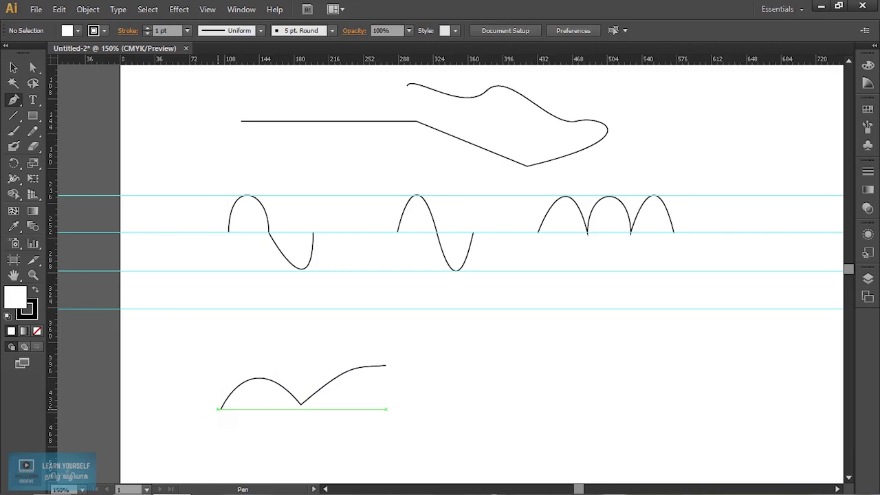
# Try to pull a new handle out of the freeform path's start anchor with Convert Anchor Point, and undo the stray segment.
pyautogui.keyDown('alt'); pyautogui.click(221, 409); pyautogui.keyUp('alt')
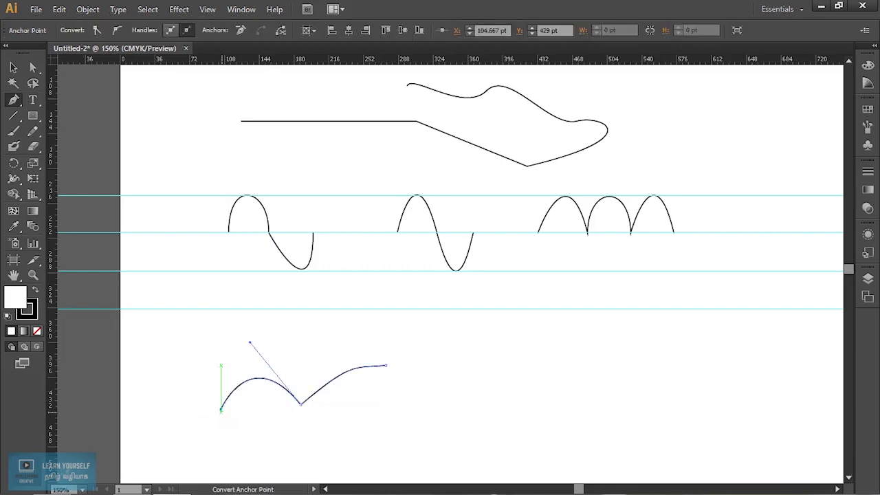
pyautogui.moveTo(221, 409); pyautogui.dragTo(220, 365)
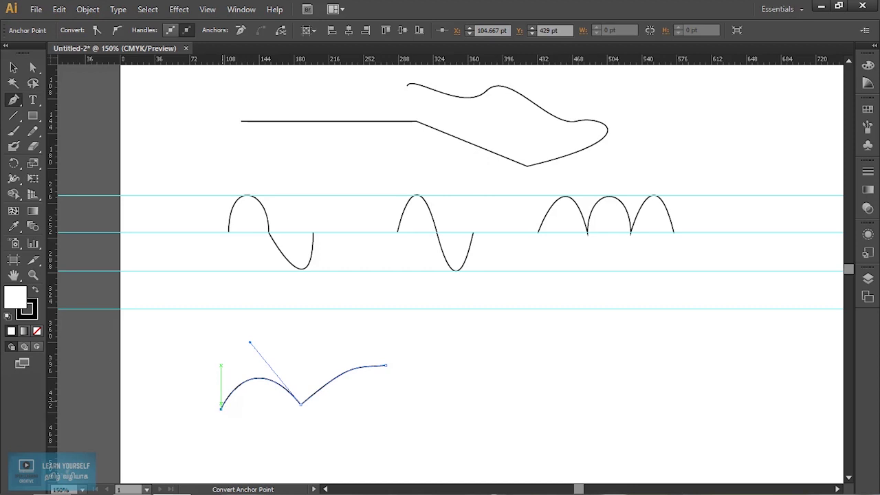
pyautogui.keyDown('alt'); pyautogui.click(220, 366); pyautogui.keyUp('alt')
pyautogui.click(556, 272)
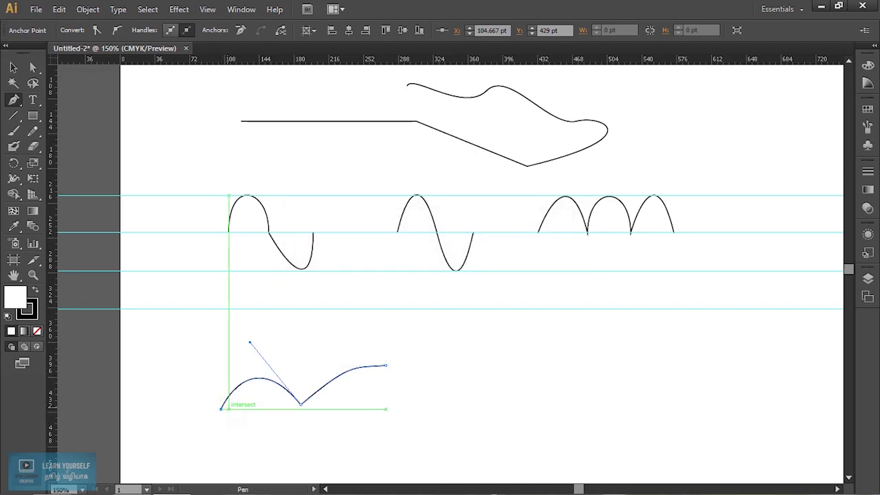
pyautogui.moveTo(213, 406); pyautogui.dragTo(230, 416)
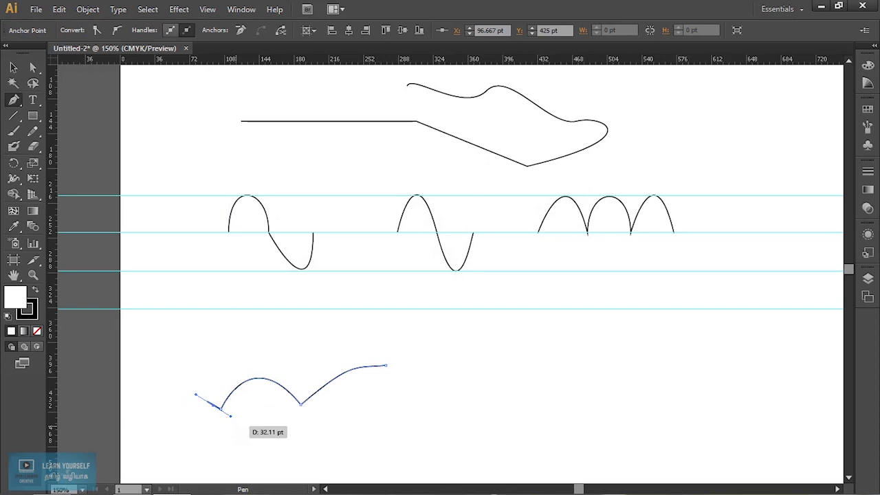
pyautogui.hotkey('ctrl', 'z')
# Pull a direction handle out of the freeform path's start anchor so that it points diagonally up, away from the curve.
pyautogui.moveTo(221, 408); pyautogui.dragTo(263, 431)
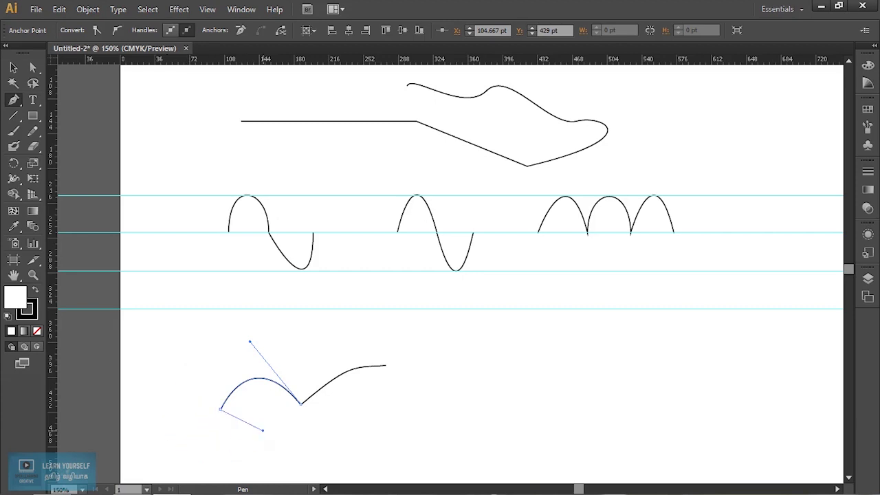
pyautogui.moveTo(184, 369); pyautogui.dragTo(184, 368)
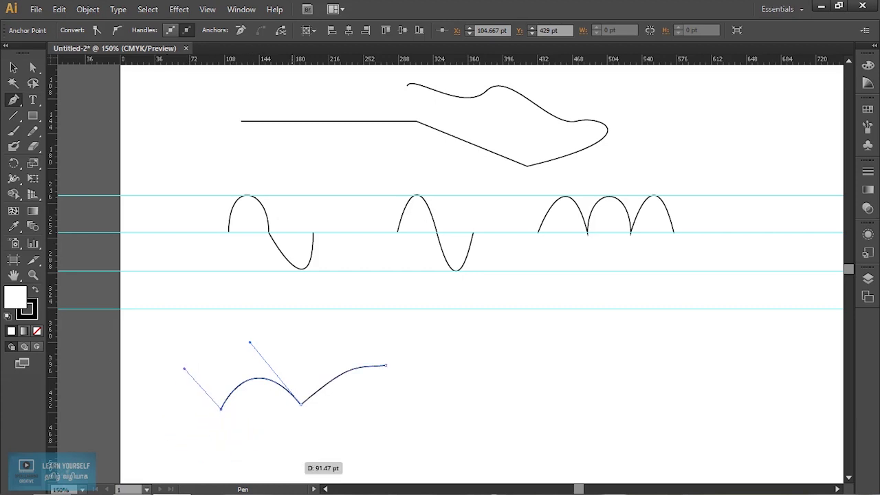
# Add an anchor point midway along the freeform path's second curve with the Add Anchor Point tool.
pyautogui.click(10, 103)
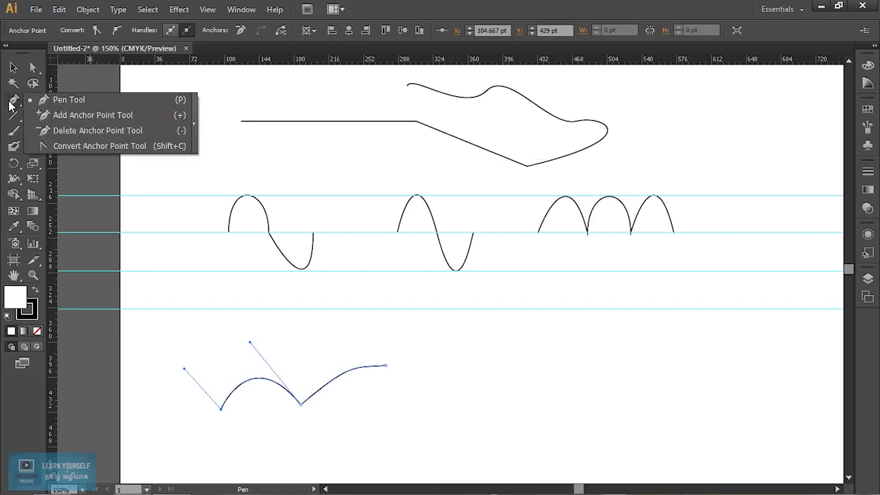
pyautogui.click(131, 117)
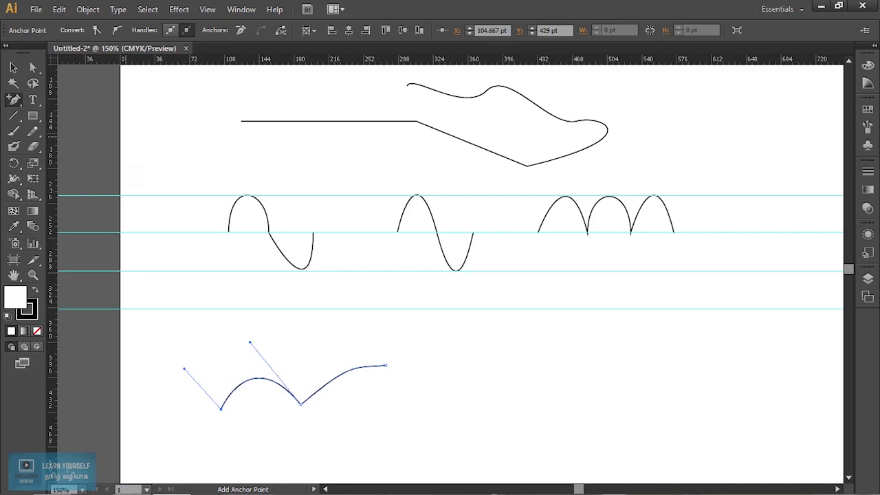
pyautogui.click(338, 376)
# Remove the added point and the middle cusp anchor from the freeform path with the Delete Anchor Point tool.
pyautogui.click(14, 100)
pyautogui.click(99, 132)
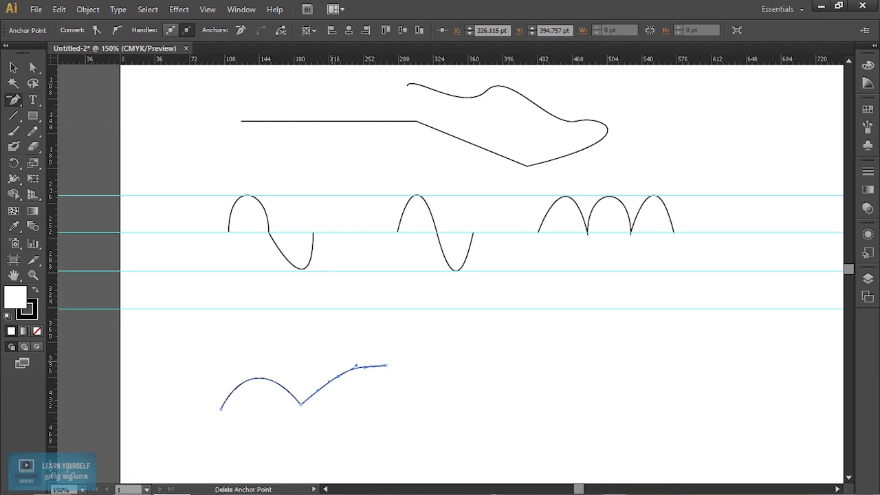
pyautogui.click(338, 376)
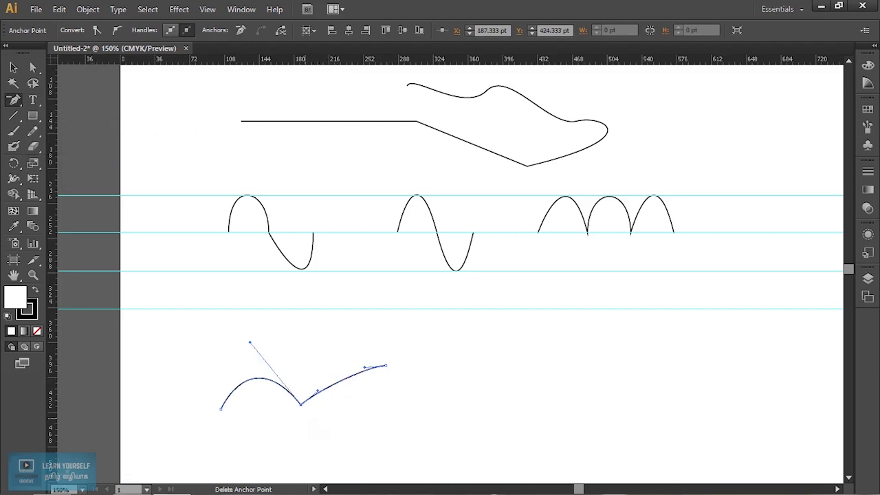
pyautogui.click(300, 404)
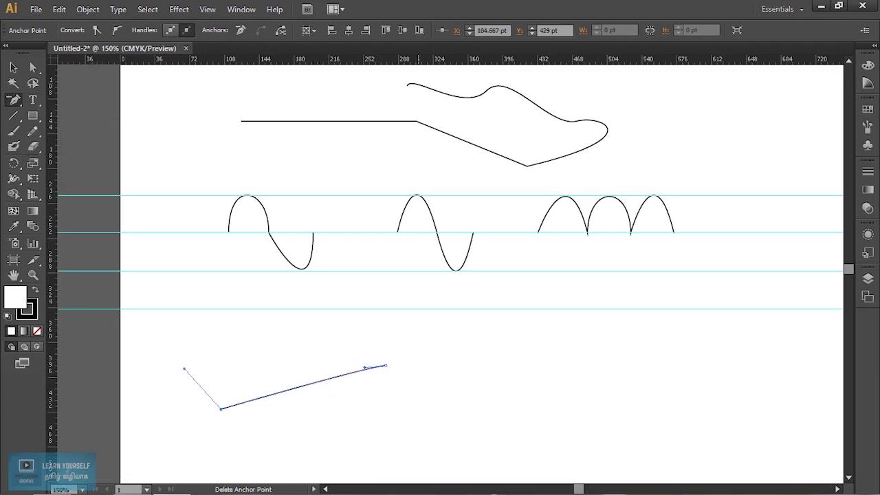
# Delete the middle anchor of the first arch-and-trough path and the first cusp anchor of the three-arch path.
pyautogui.click(269, 233)
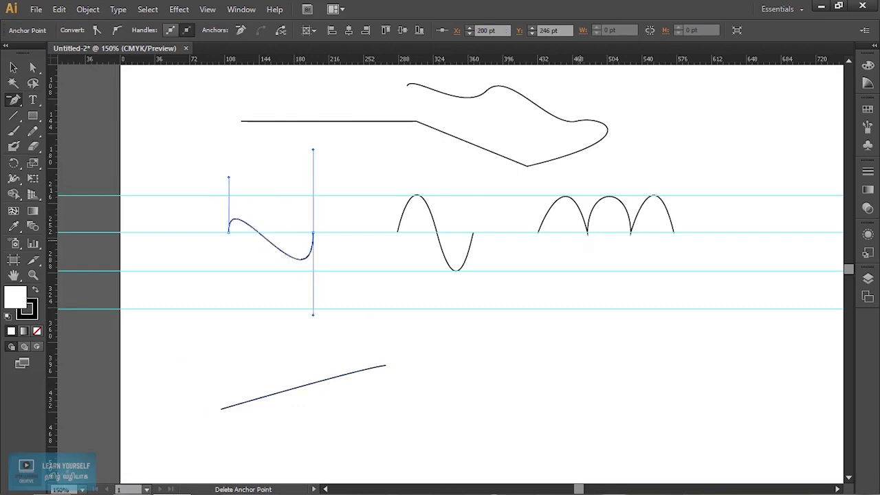
pyautogui.click(588, 232)
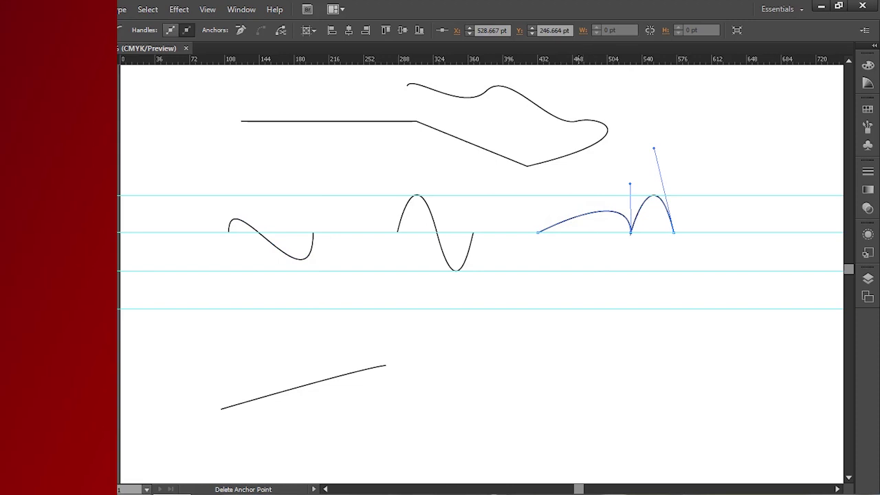